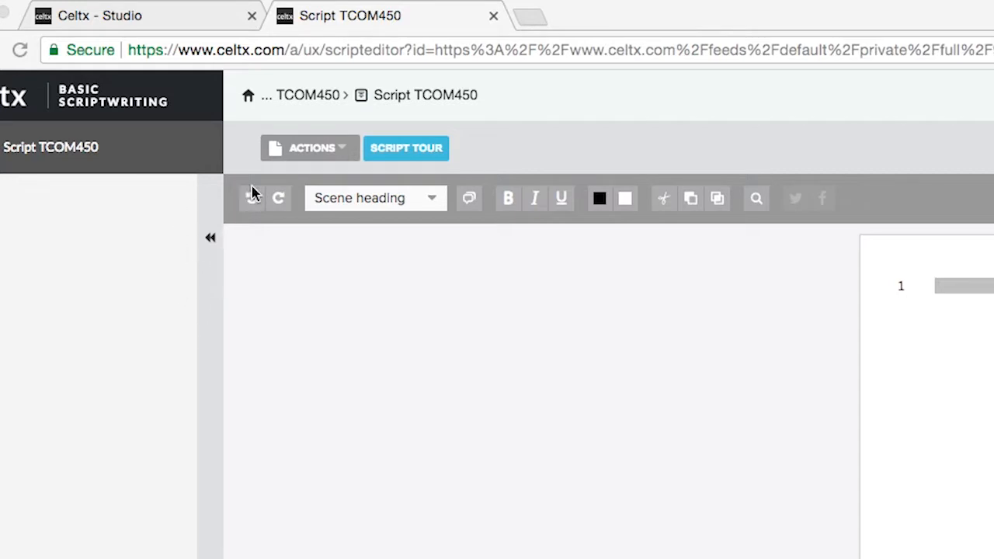
Open the script's title page details and replace the title with "My Very Good Movie".
{"action": "left_click", "coordinate": [296, 166]}
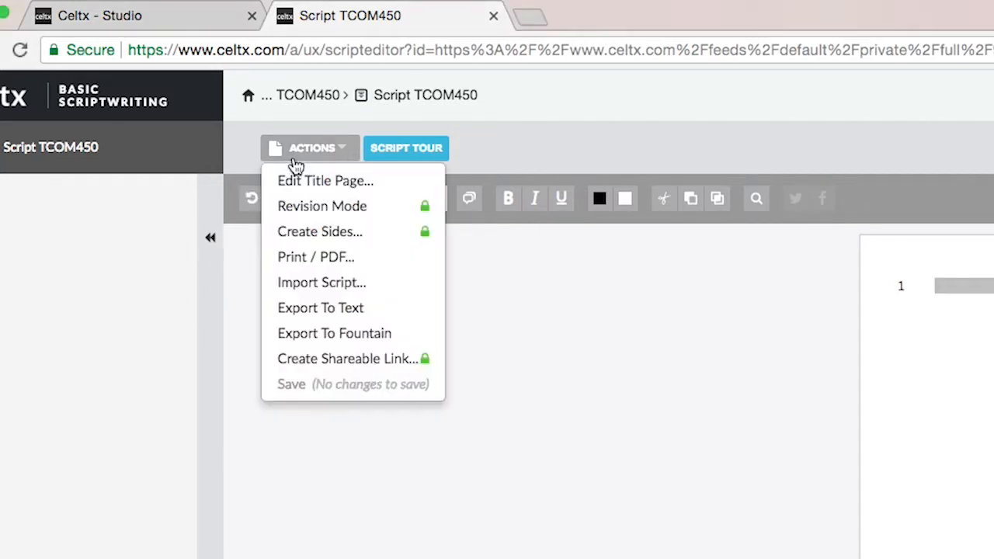
{"action": "left_click", "coordinate": [298, 179]}
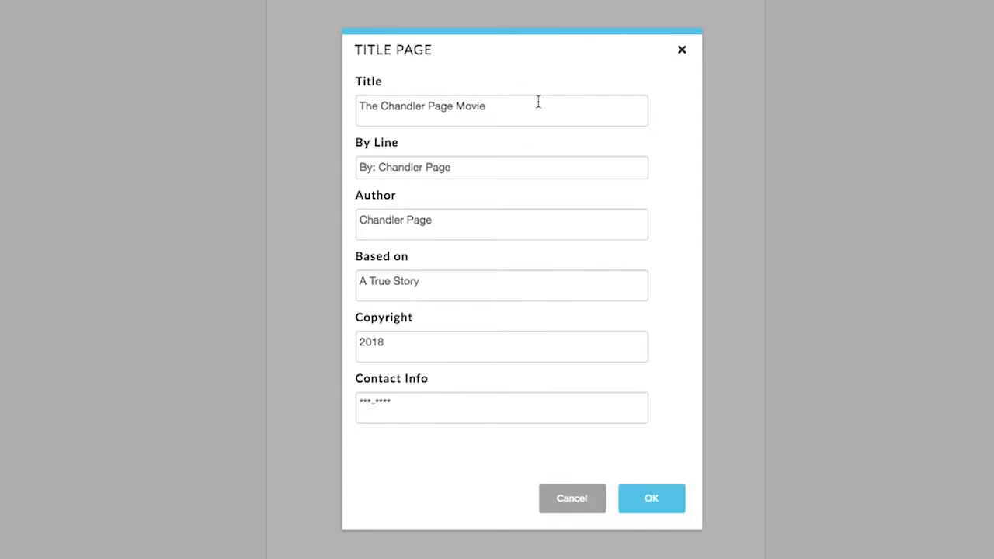
{"action": "left_click", "coordinate": [535, 101]}
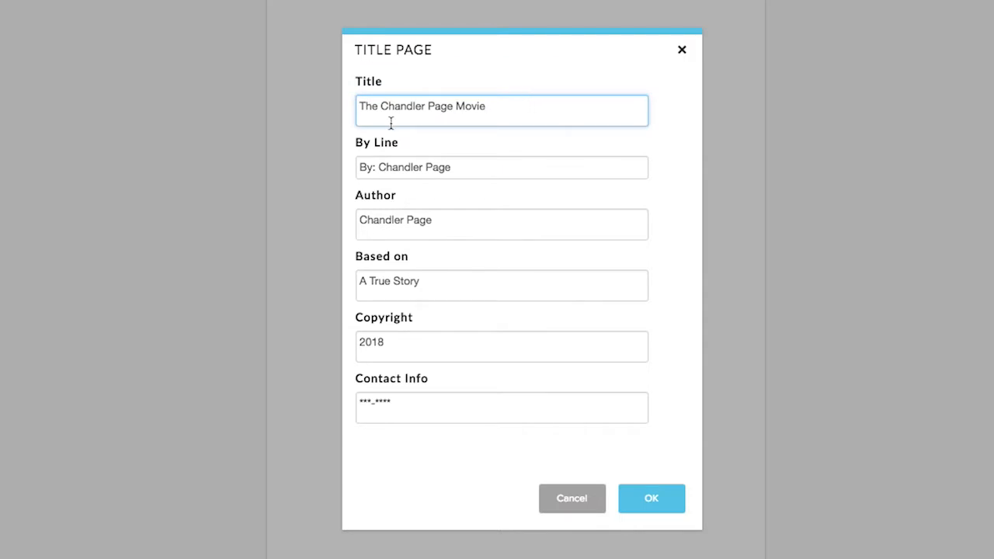
{"action": "key", "text": "BackSpace"}
{"action": "key", "text": "BackSpace"}
{"action": "key", "text": "BackSpace"}
{"action": "key", "text": "BackSpace"}
{"action": "key", "text": "BackSpace"}
{"action": "key", "text": "BackSpace"}
{"action": "key", "text": "BackSpace"}
{"action": "key", "text": "BackSpace"}
{"action": "key", "text": "BackSpace"}
{"action": "key", "text": "BackSpace"}
{"action": "key", "text": "BackSpace"}
{"action": "key", "text": "BackSpace"}
{"action": "key", "text": "BackSpace"}
{"action": "key", "text": "BackSpace"}
{"action": "key", "text": "BackSpace"}
{"action": "key", "text": "BackSpace"}
{"action": "key", "text": "BackSpace"}
{"action": "key", "text": "BackSpace"}
{"action": "key", "text": "BackSpace"}
{"action": "key", "text": "BackSpace"}
{"action": "key", "text": "BackSpace"}
{"action": "type", "text": "My Veryy"}
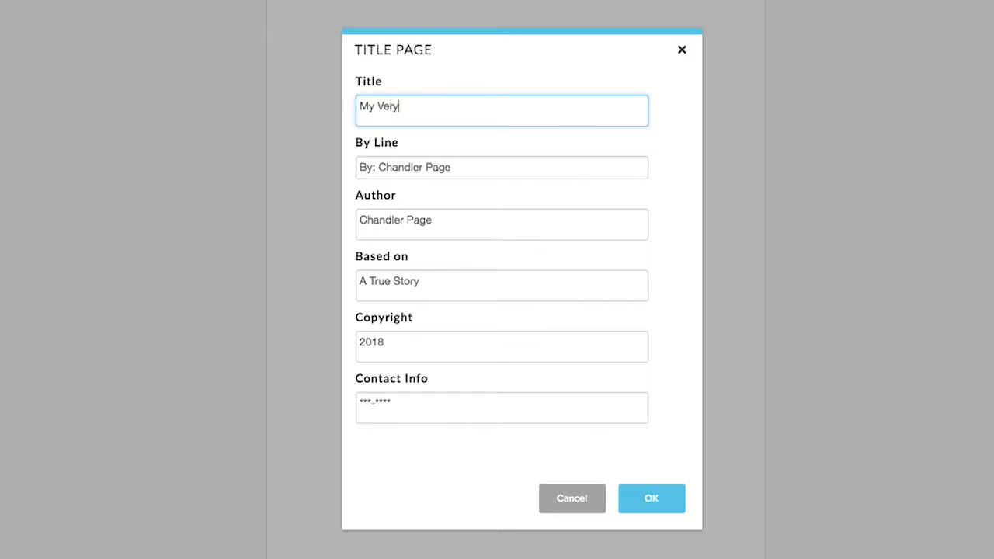
{"action": "key", "text": "BackSpace"}
{"action": "key", "text": "BackSpace"}
{"action": "type", "text": "Good Movie"}
{"action": "left_click", "coordinate": [475, 168]}
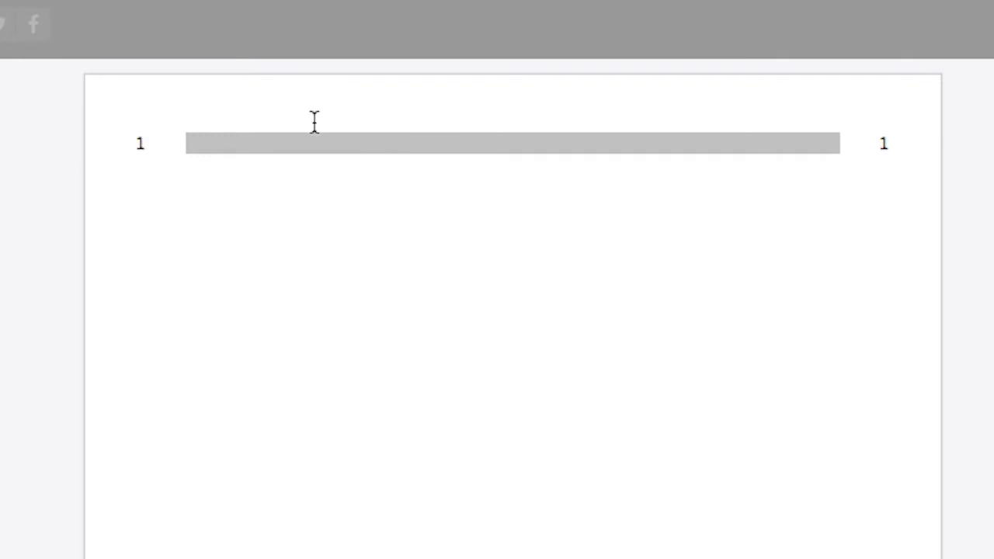
Write the first scene heading as "INT - OFFICE BUILDING - NIGHT" and start an Action line below it.
{"action": "left_click", "coordinate": [317, 145]}
{"action": "type", "text": "INT - "}
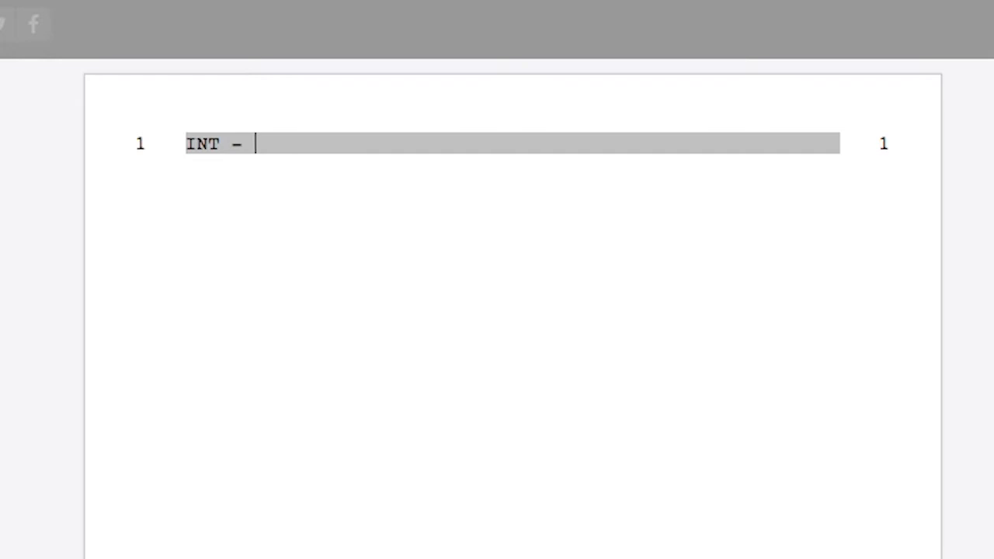
{"action": "type", "text": "OFFIC"}
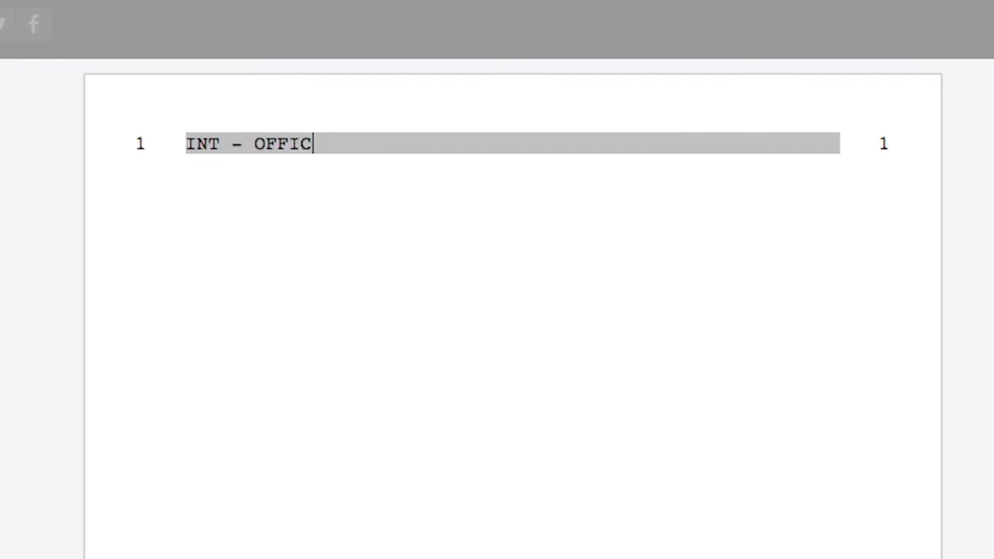
{"action": "type", "text": "E BUILDING "}
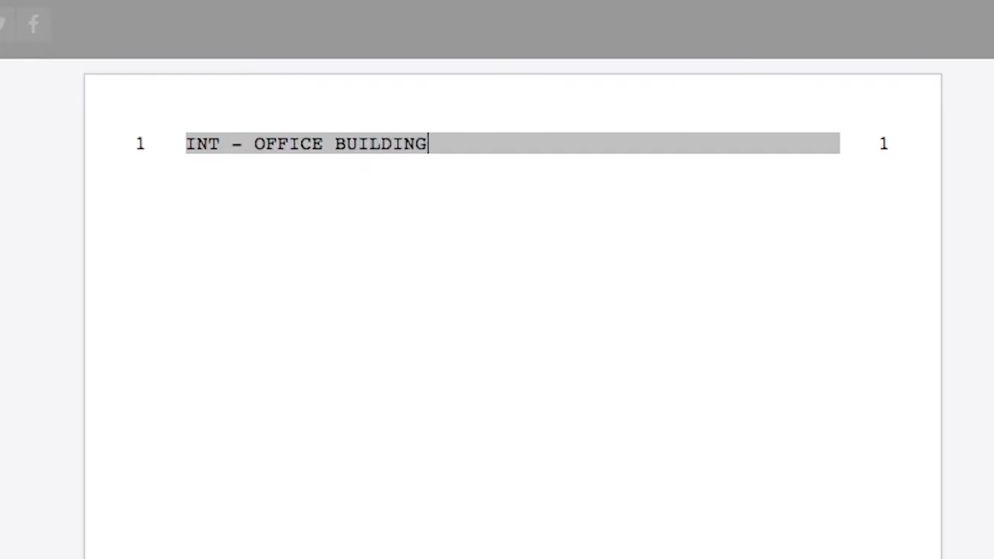
{"action": "type", "text": "- NIGHT"}
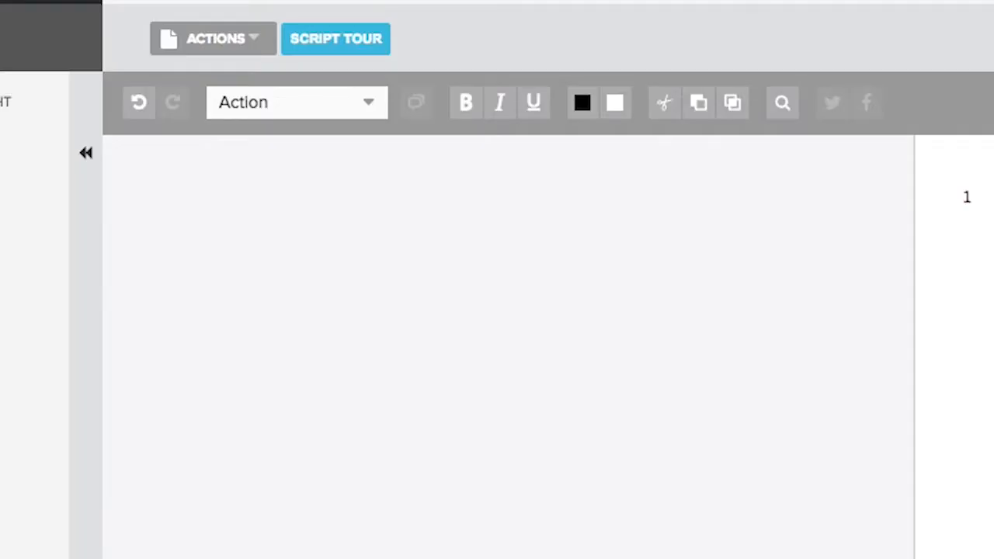
{"action": "key", "text": "BackSpace"}
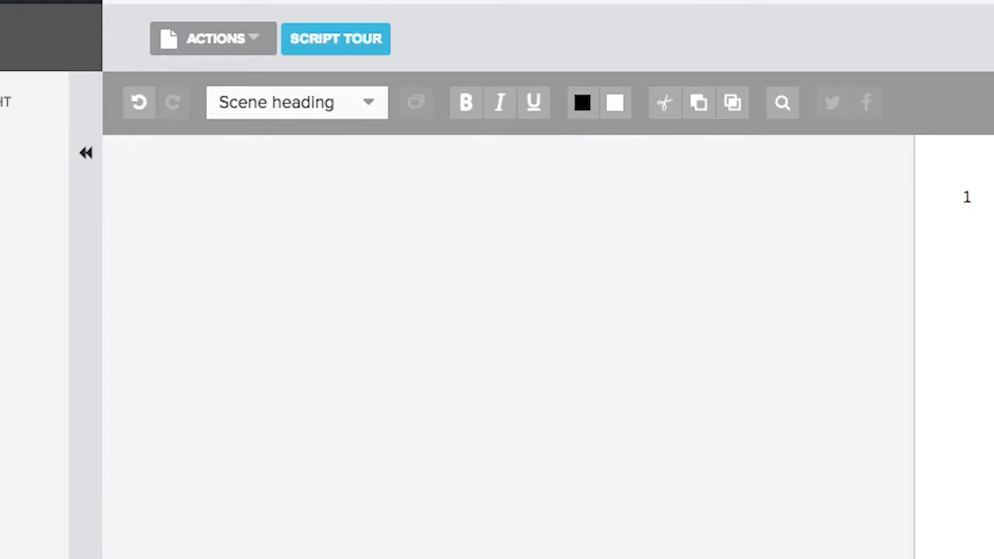
{"action": "key", "text": "Return"}
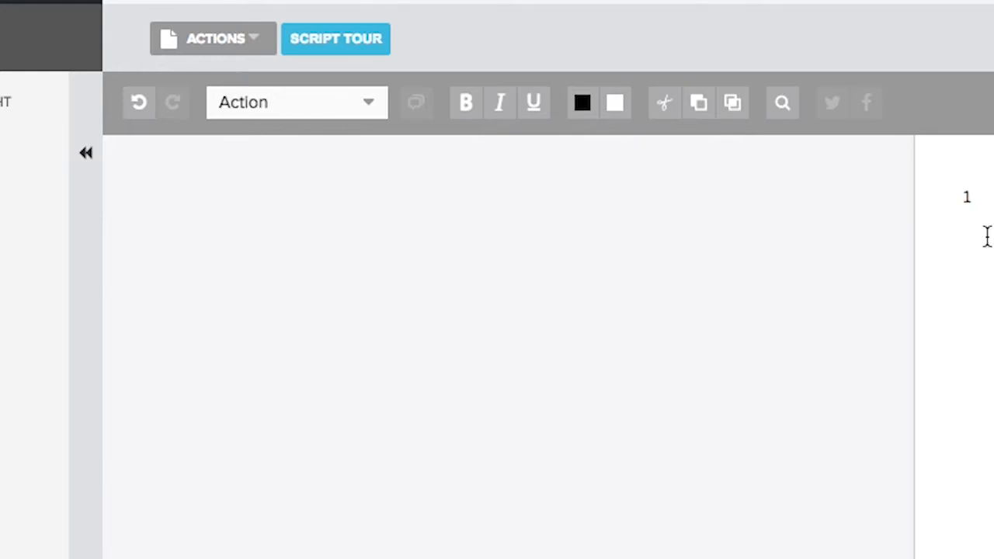
Write an Action line with the character's name followed by "sits alone at his desk. The light flickers as he stares blankly through the window.".
{"action": "left_click", "coordinate": [326, 113]}
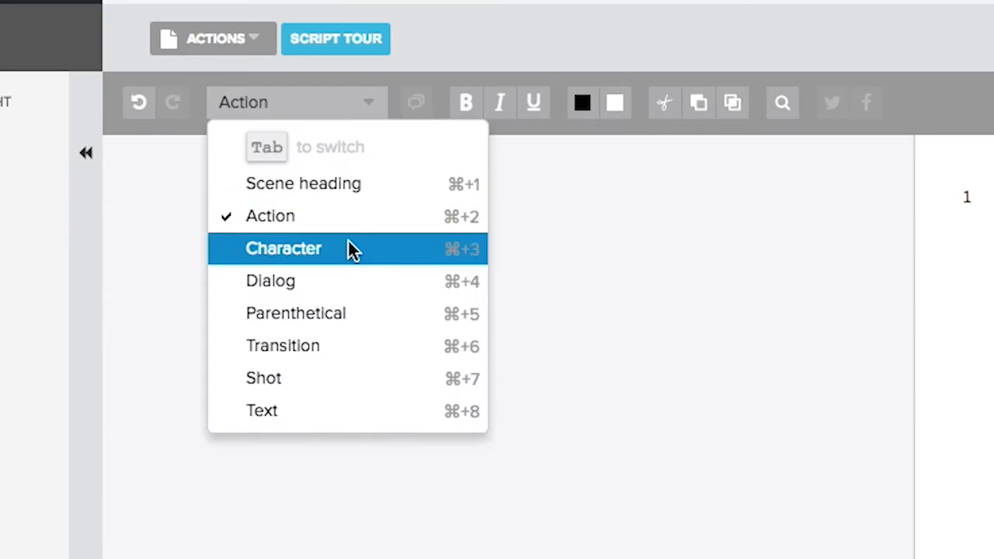
{"action": "left_click", "coordinate": [391, 225]}
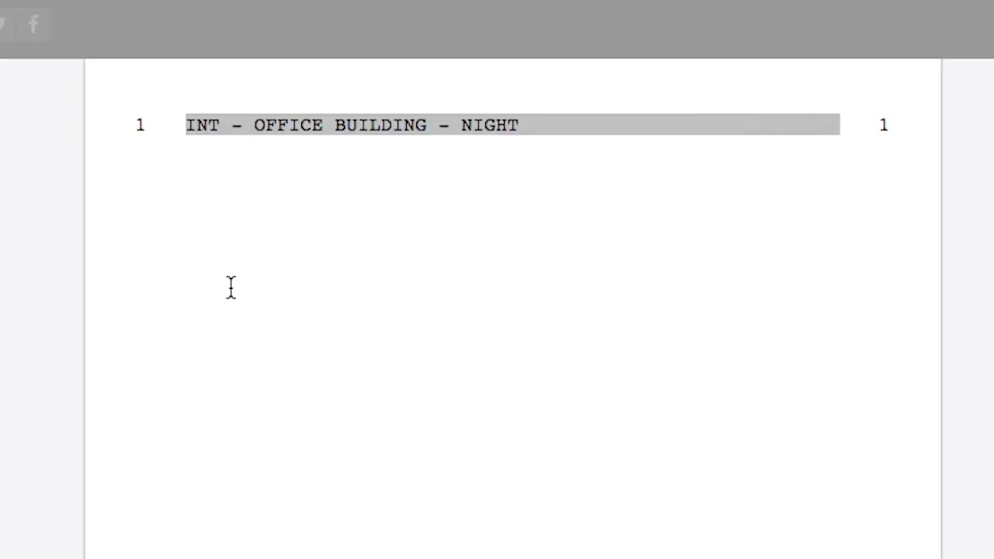
{"action": "type", "text": "ROBERT"}
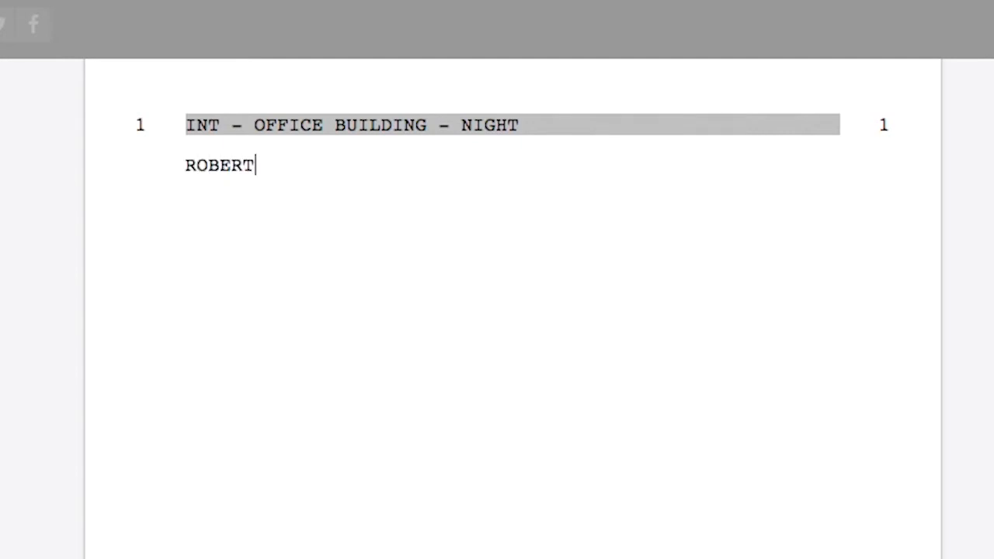
{"action": "type", "text": " sits alo"}
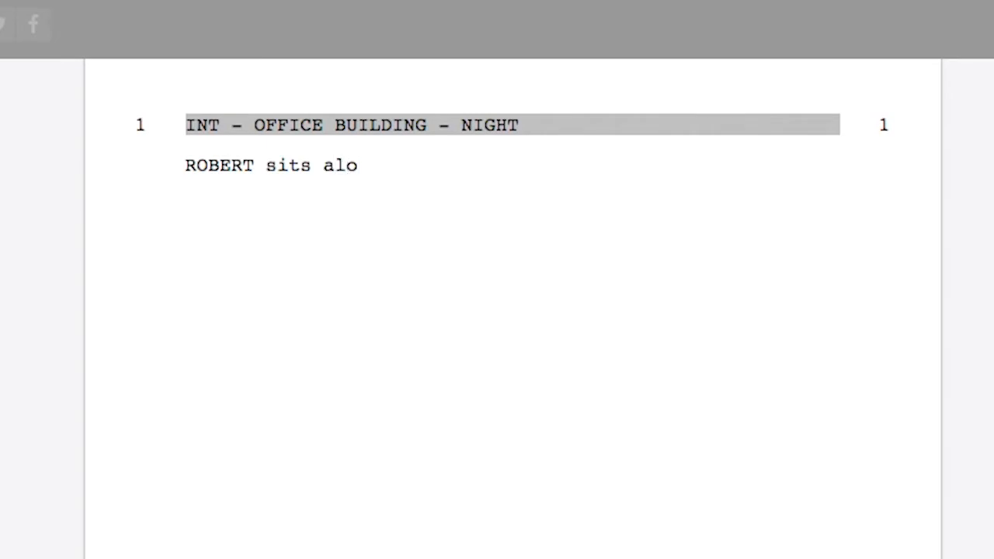
{"action": "type", "text": "ne at his des"}
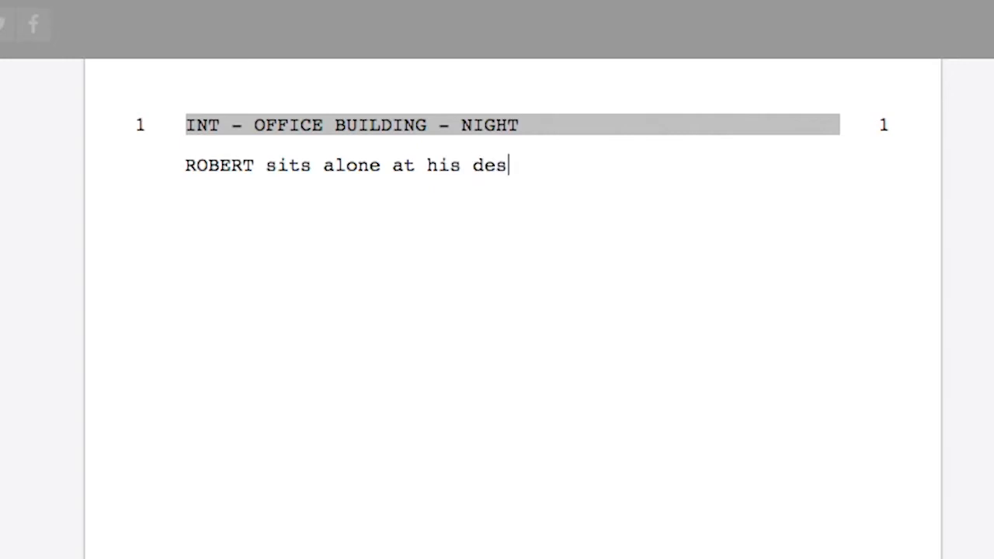
{"action": "type", "text": "k. The "}
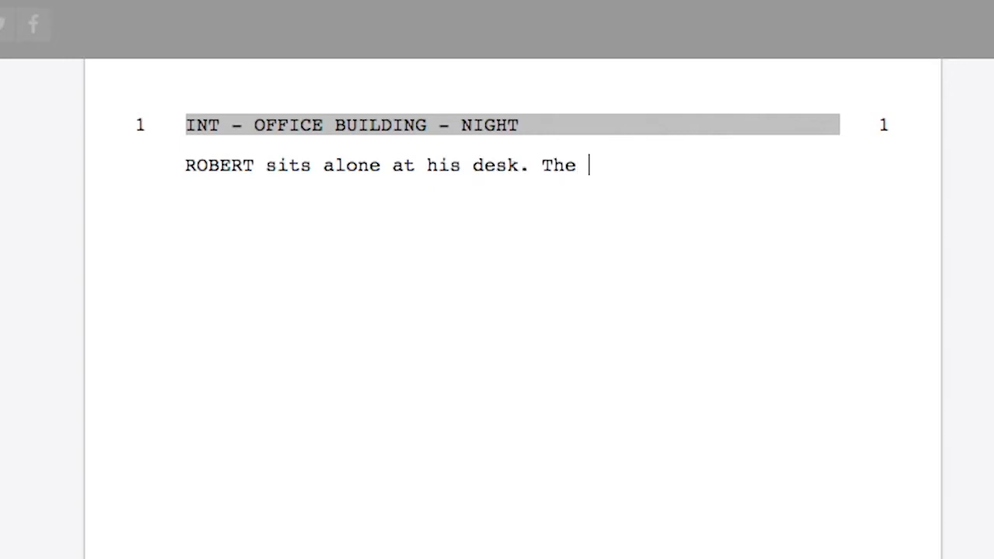
{"action": "type", "text": "light "}
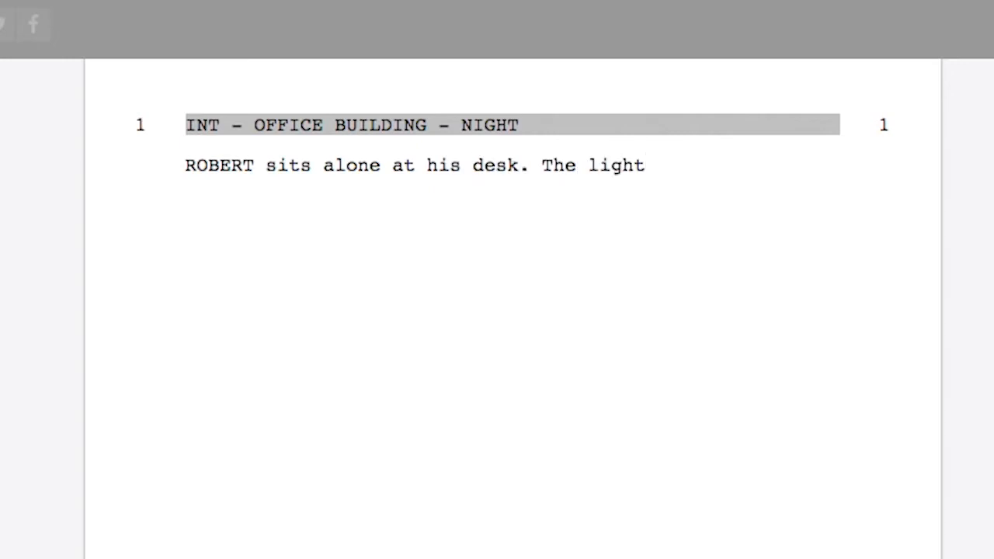
{"action": "type", "text": "flickers"}
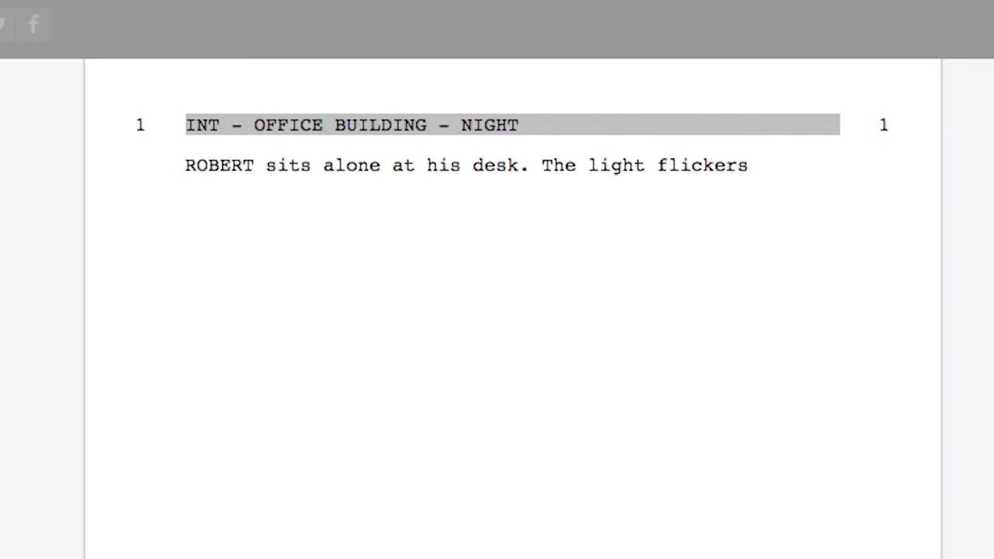
{"action": "type", "text": " as he s"}
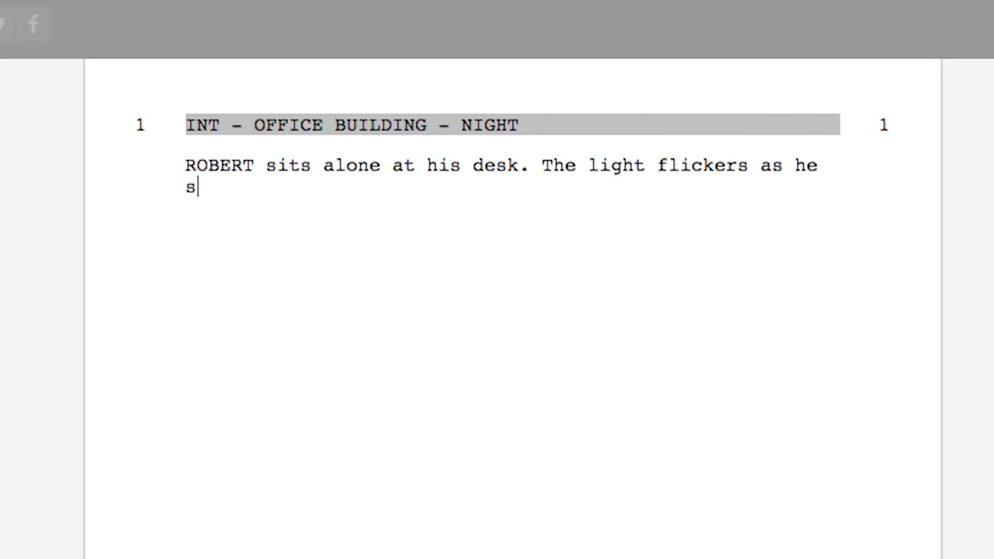
{"action": "type", "text": "tares bla"}
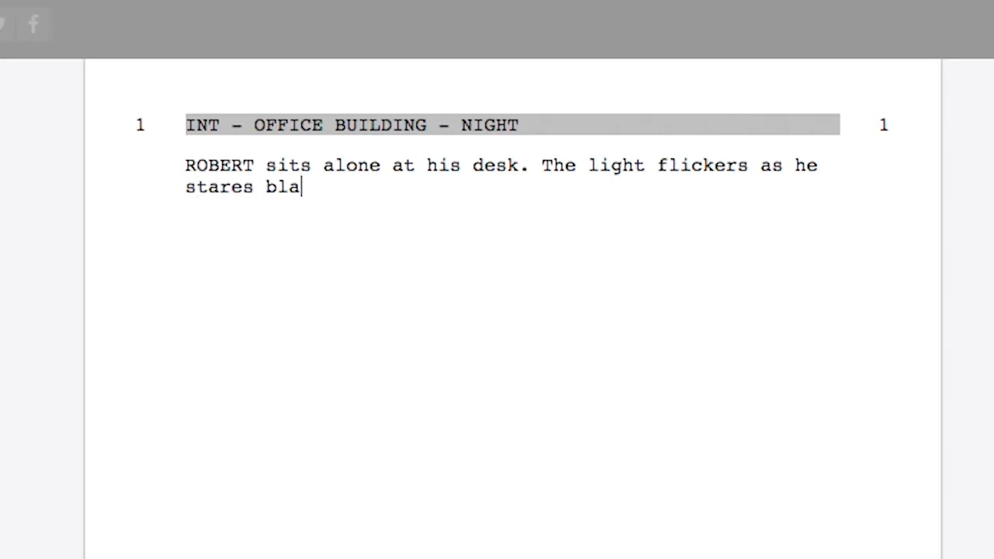
{"action": "type", "text": "nkly "}
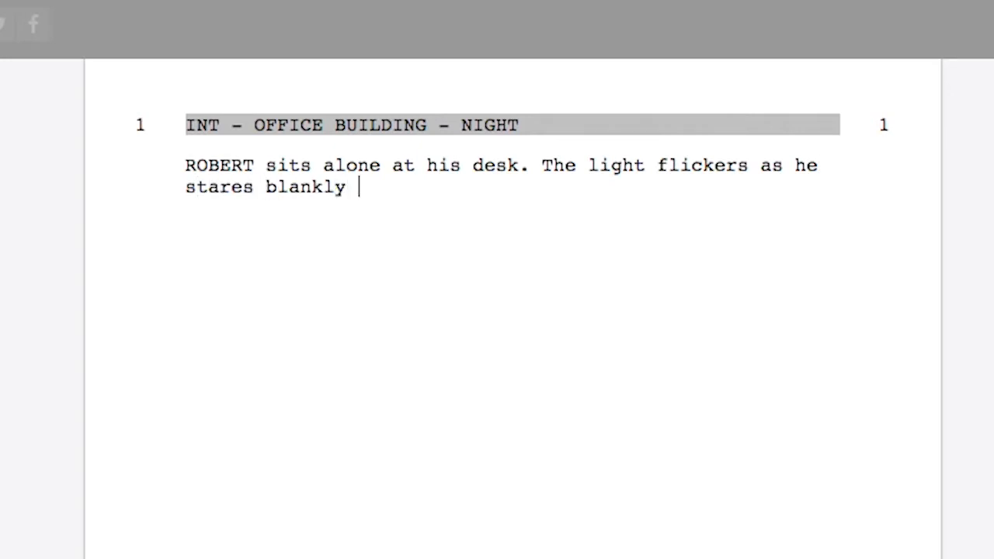
{"action": "type", "text": "through the w"}
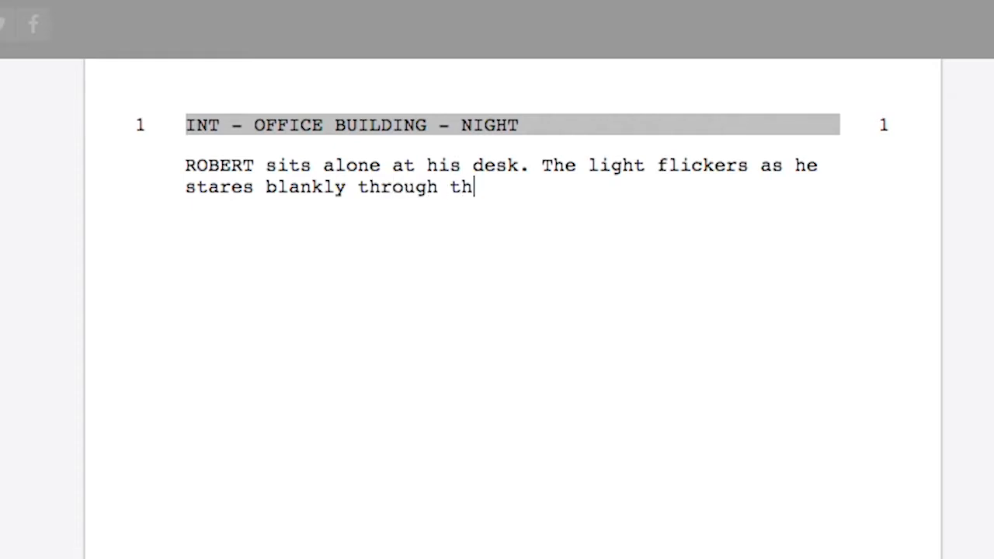
{"action": "type", "text": "indow."}
Add a new line below the action, format it as Character, and enter the speaking character's name.
{"action": "key", "text": "Return"}
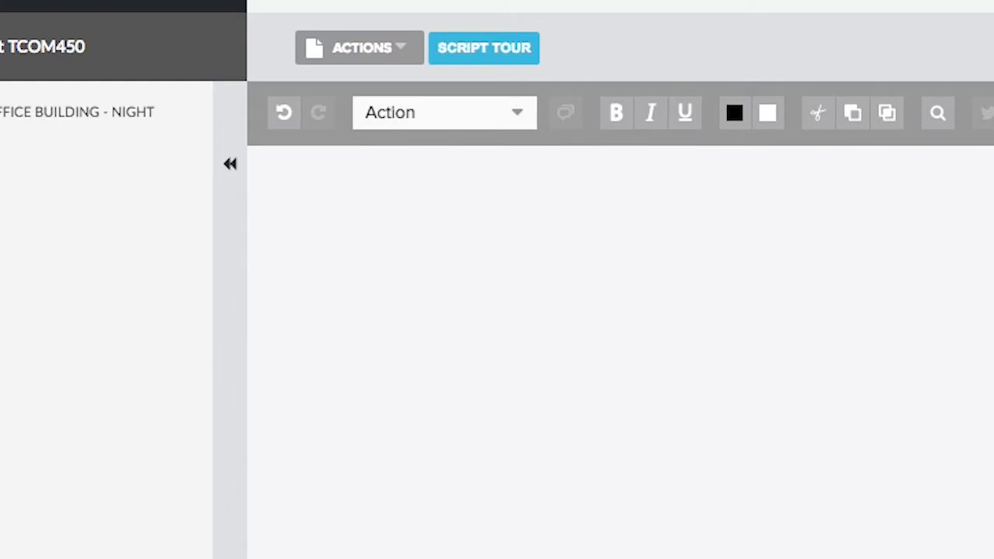
{"action": "left_click", "coordinate": [471, 125]}
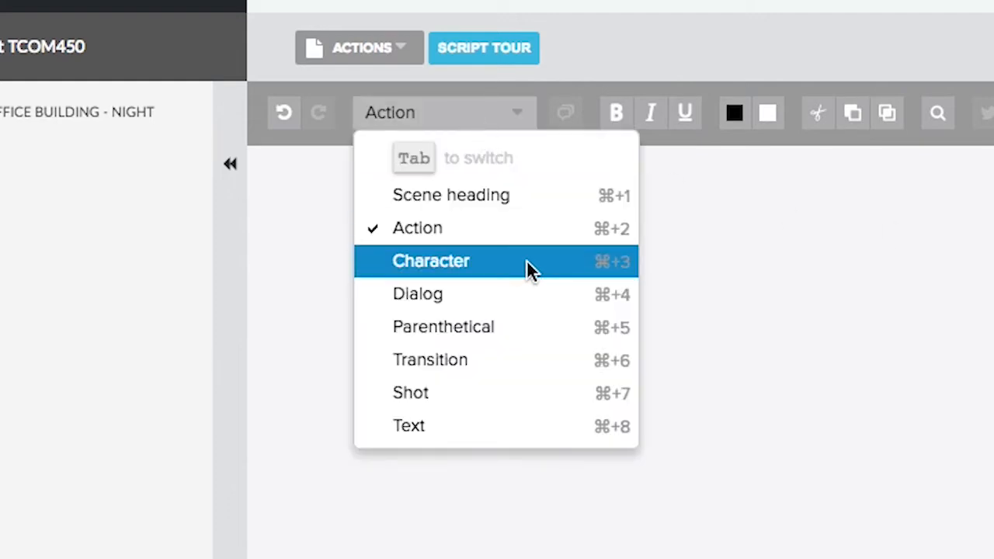
{"action": "left_click", "coordinate": [536, 262]}
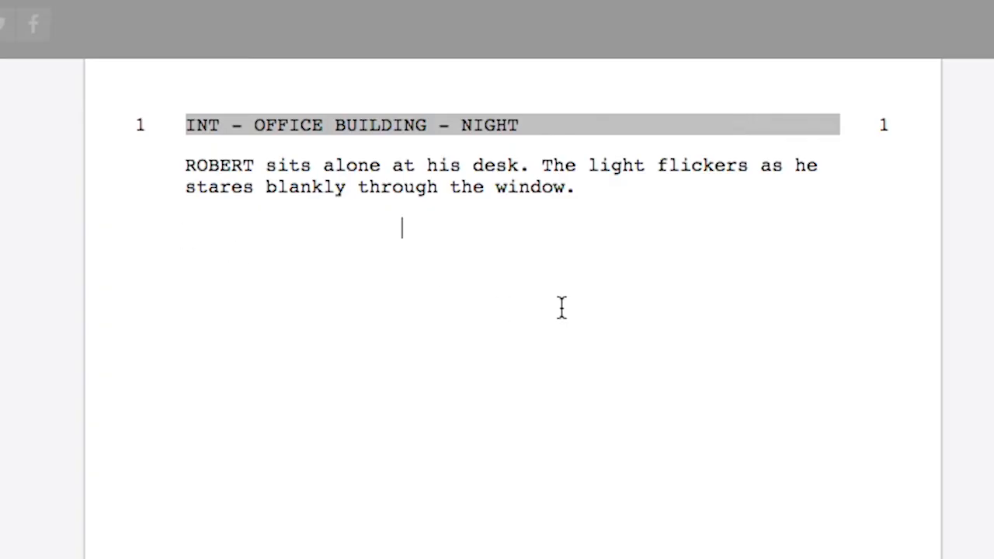
{"action": "type", "text": "ROBERT"}
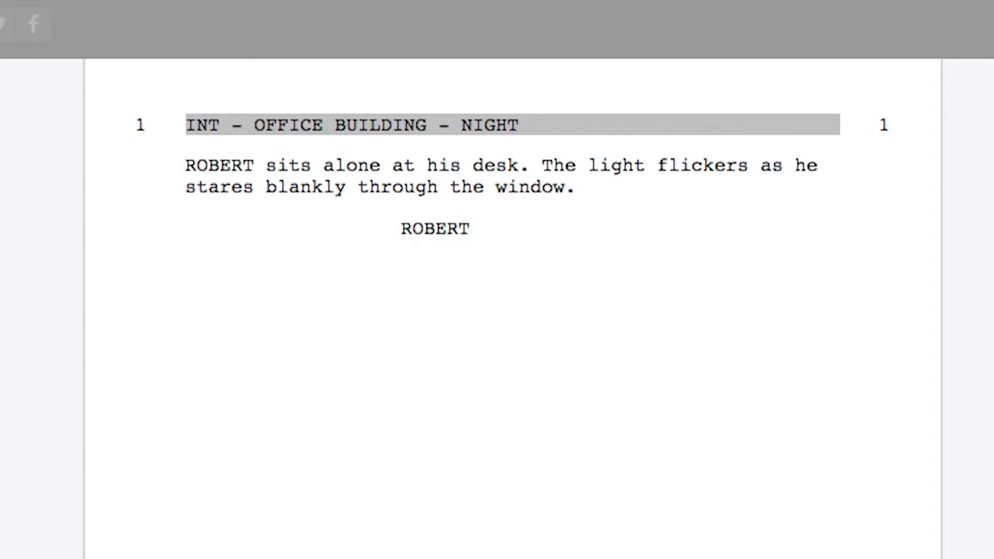
Add a Dialog line under the character's name reading "It wasn't always like this.".
{"action": "key", "text": "Return"}
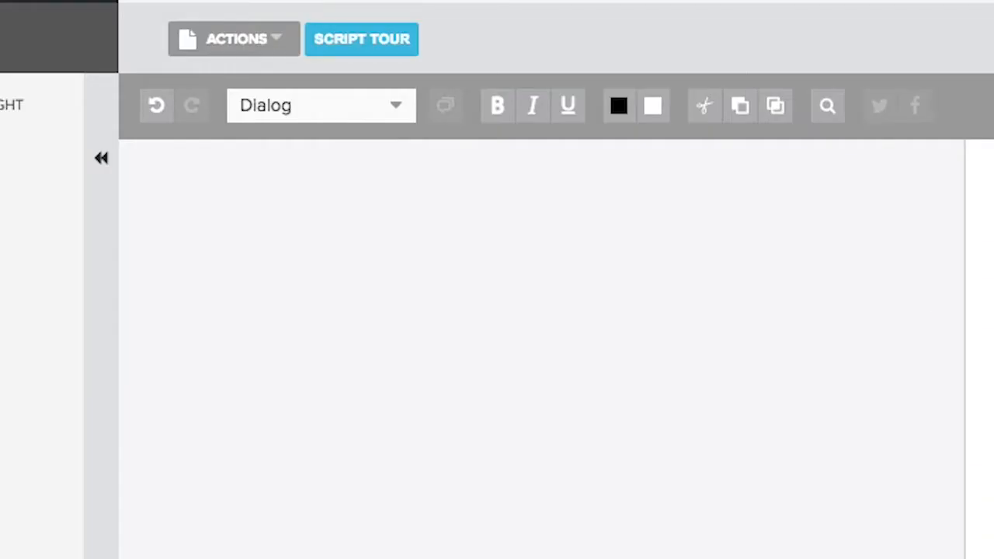
{"action": "left_click", "coordinate": [382, 108]}
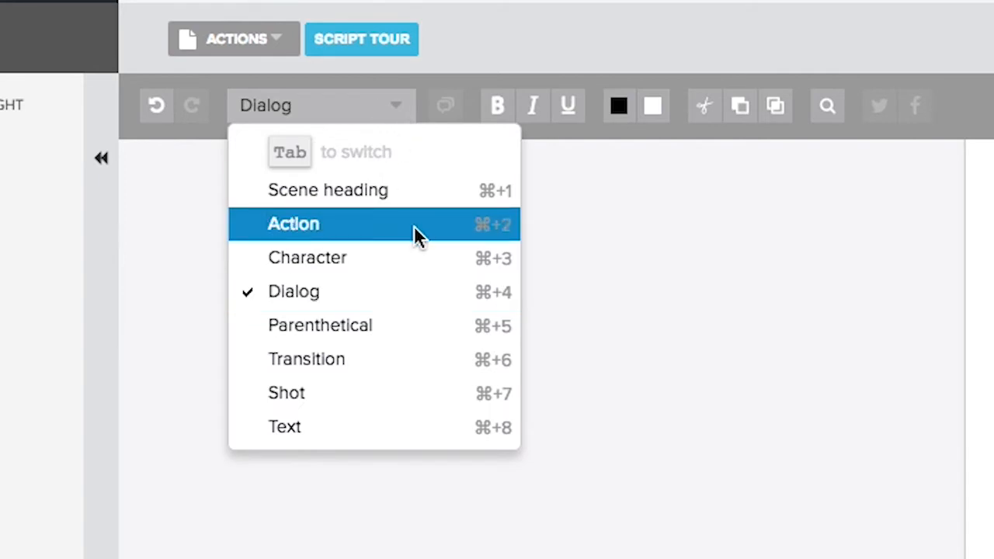
{"action": "left_click", "coordinate": [407, 292]}
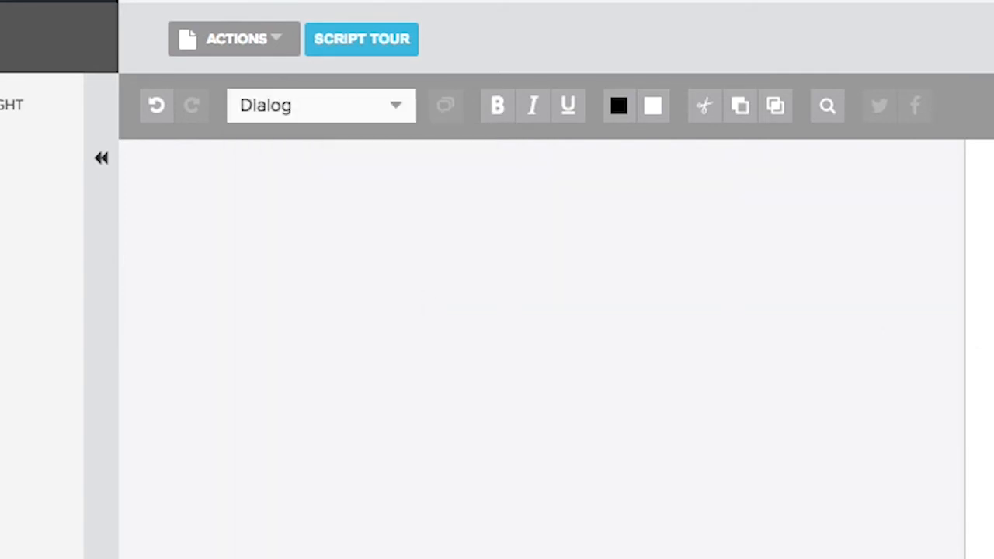
{"action": "type", "text": "Ir"}
{"action": "key", "text": "BackSpace"}
{"action": "type", "text": "t"}
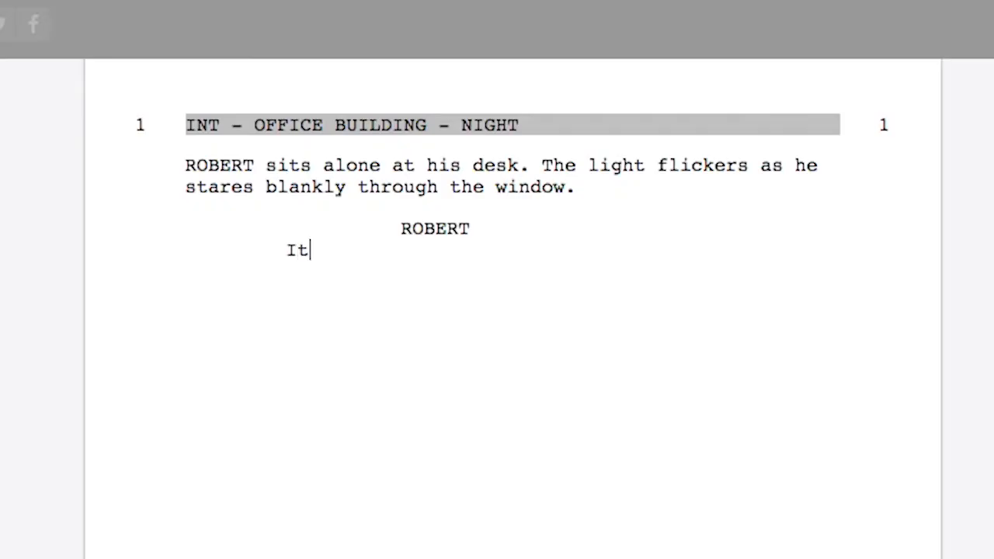
{"action": "type", "text": " wasn't"}
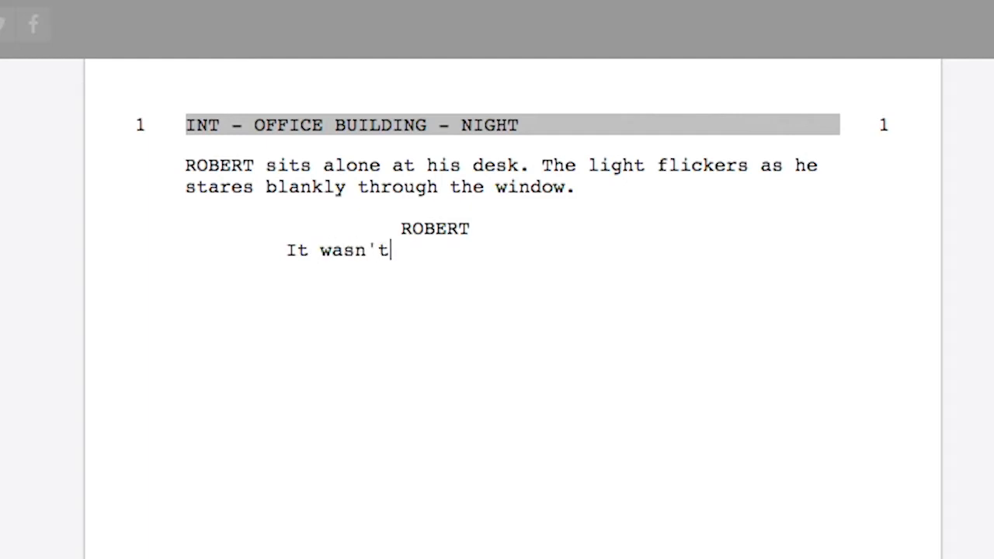
{"action": "type", "text": " always "}
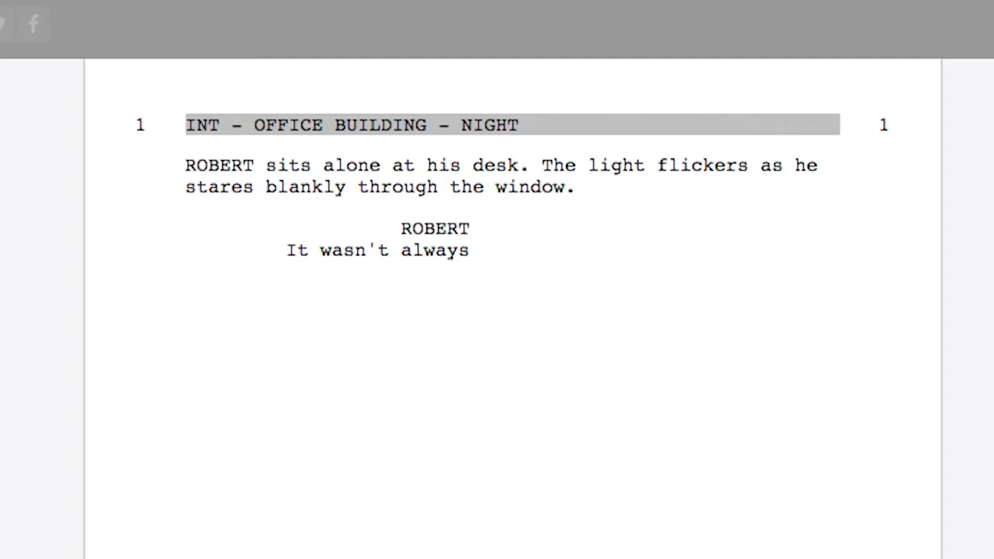
{"action": "type", "text": "like this"}
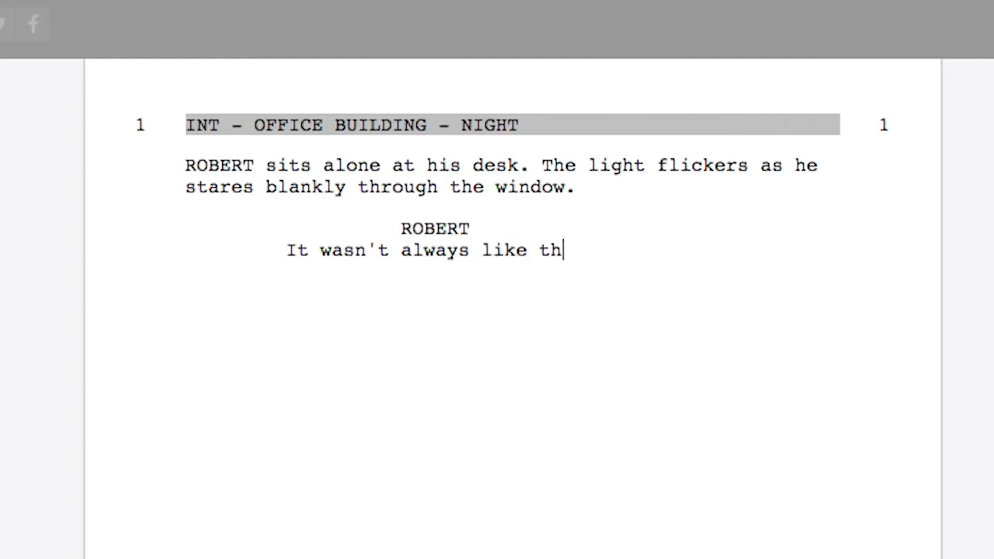
{"action": "type", "text": "."}
Add a new line below the dialogue, format it as Action, and write "The light dims.".
{"action": "key", "text": "Return"}
{"action": "left_click", "coordinate": [344, 127]}
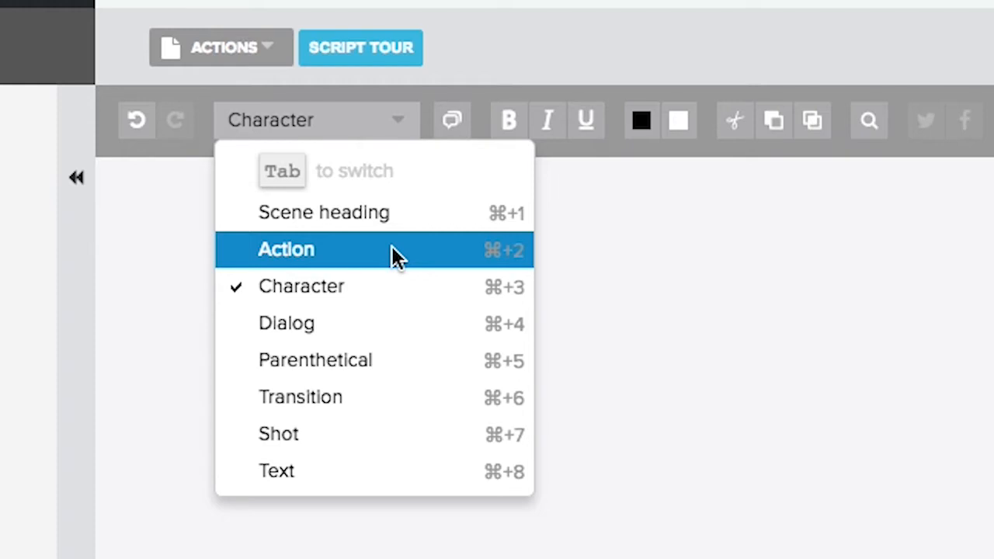
{"action": "left_click", "coordinate": [391, 250]}
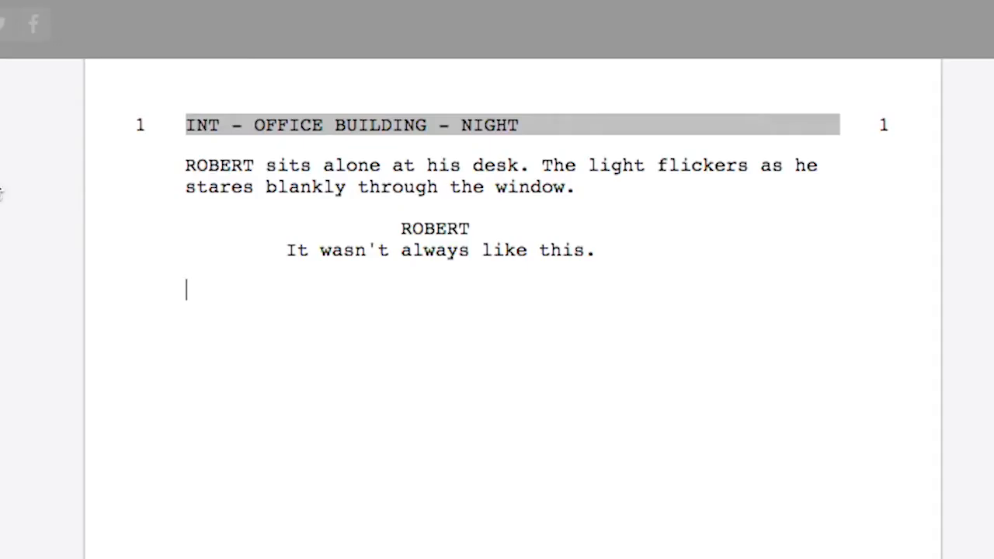
{"action": "type", "text": "THe lig"}
{"action": "key", "text": "BackSpace"}
{"action": "key", "text": "BackSpace"}
{"action": "key", "text": "BackSpace"}
{"action": "key", "text": "BackSpace"}
{"action": "key", "text": "BackSpace"}
{"action": "key", "text": "BackSpace"}
{"action": "key", "text": "BackSpace"}
{"action": "type", "text": "The light dims."}
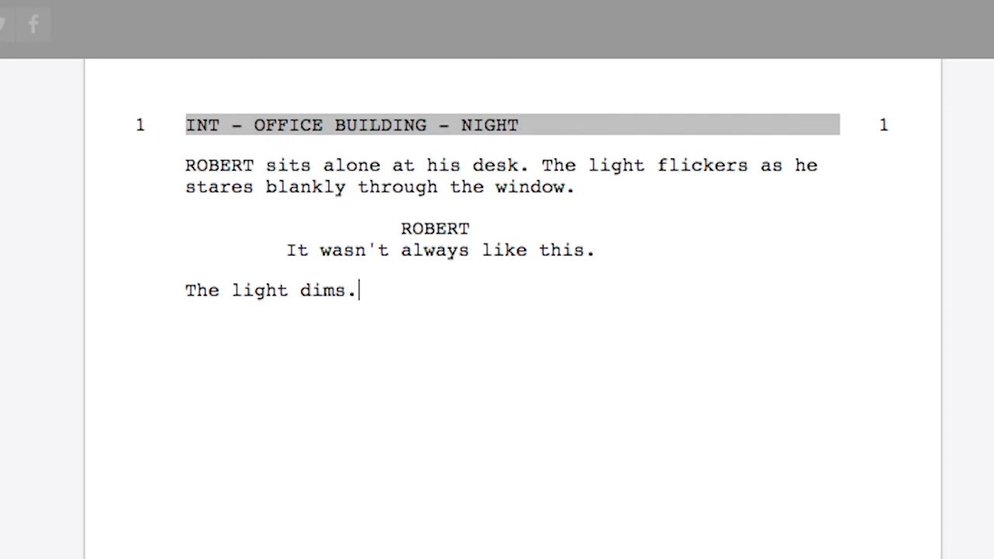
Add a line below the last action, format it as Transition, and enter "END SCENE".
{"action": "key", "text": "Return"}
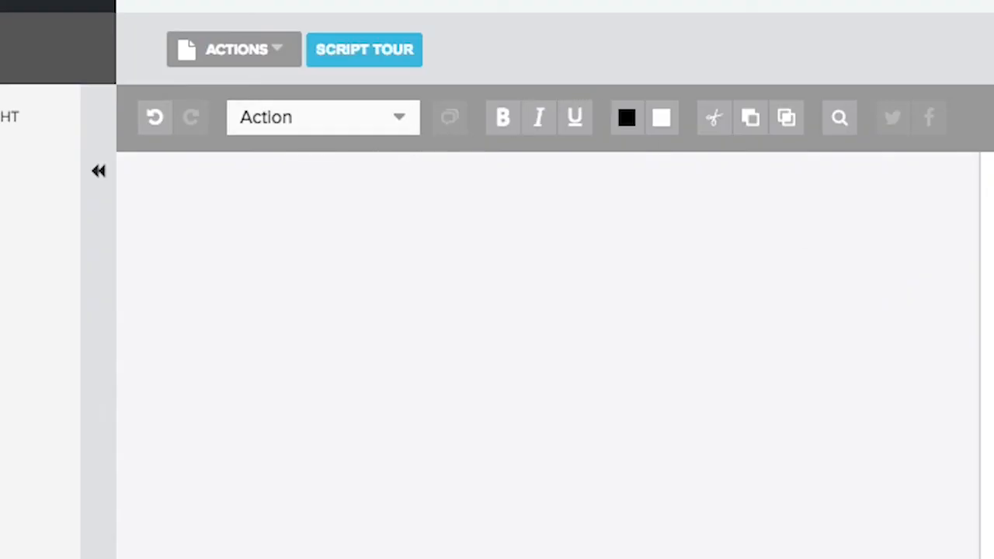
{"action": "left_click", "coordinate": [321, 126]}
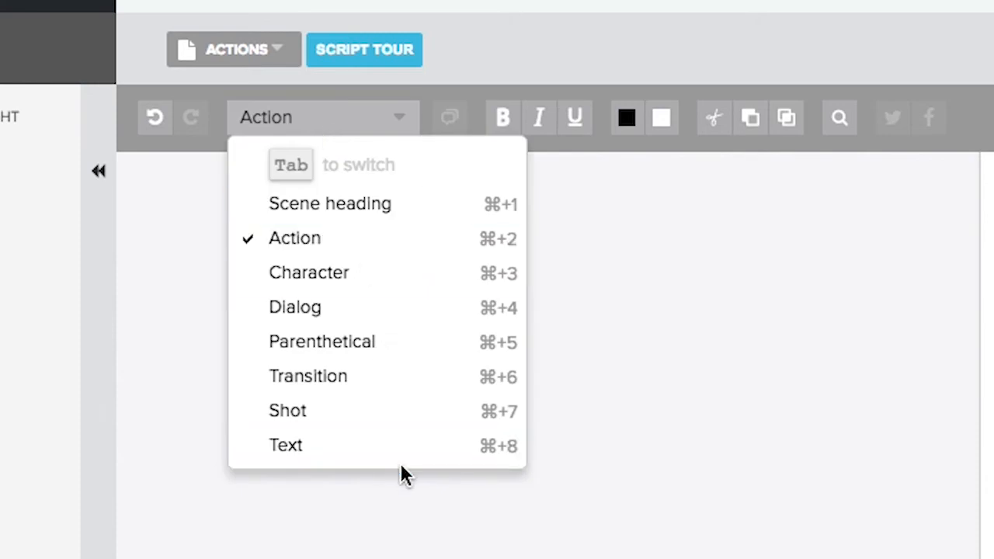
{"action": "left_click", "coordinate": [365, 377]}
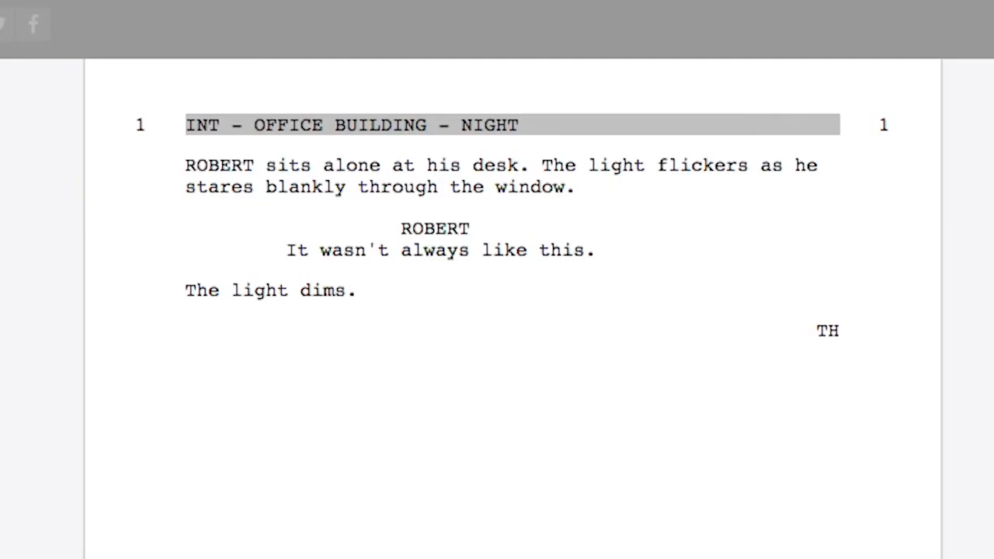
{"action": "key", "text": "BackSpace"}
{"action": "key", "text": "BackSpace"}
{"action": "type", "text": "END SCENE"}
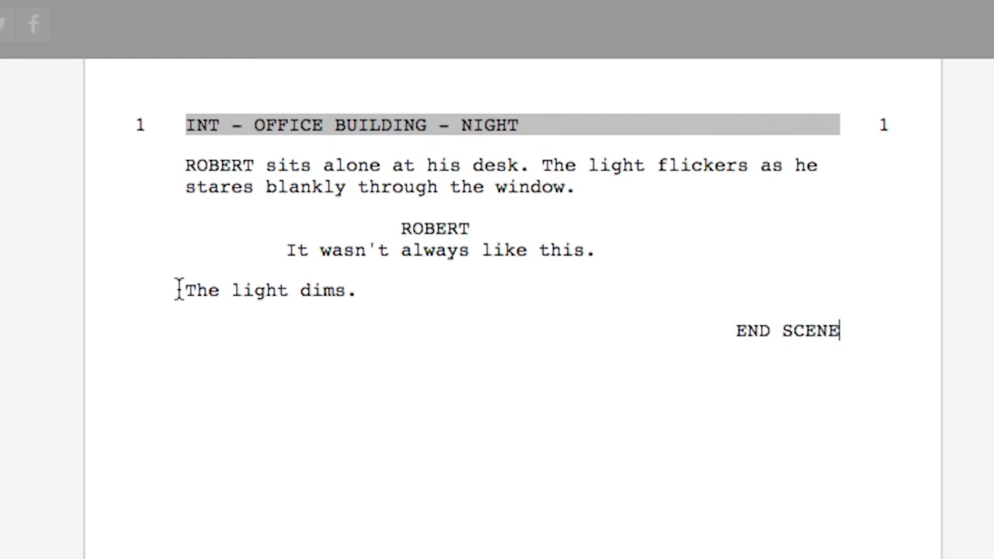